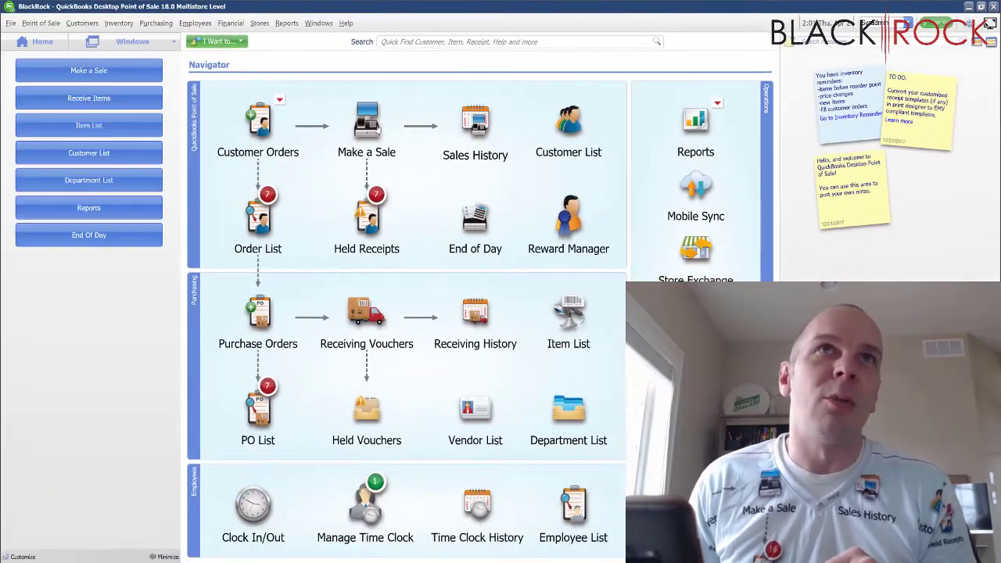
Open a blank sales receipt to view it and return to the home navigator.
left_click(393, 161)
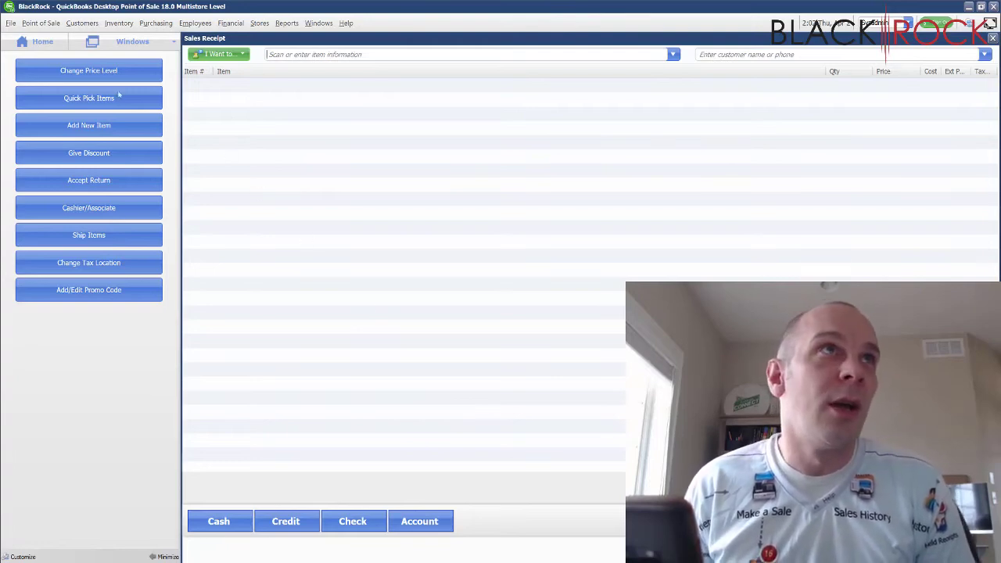
left_click(48, 42)
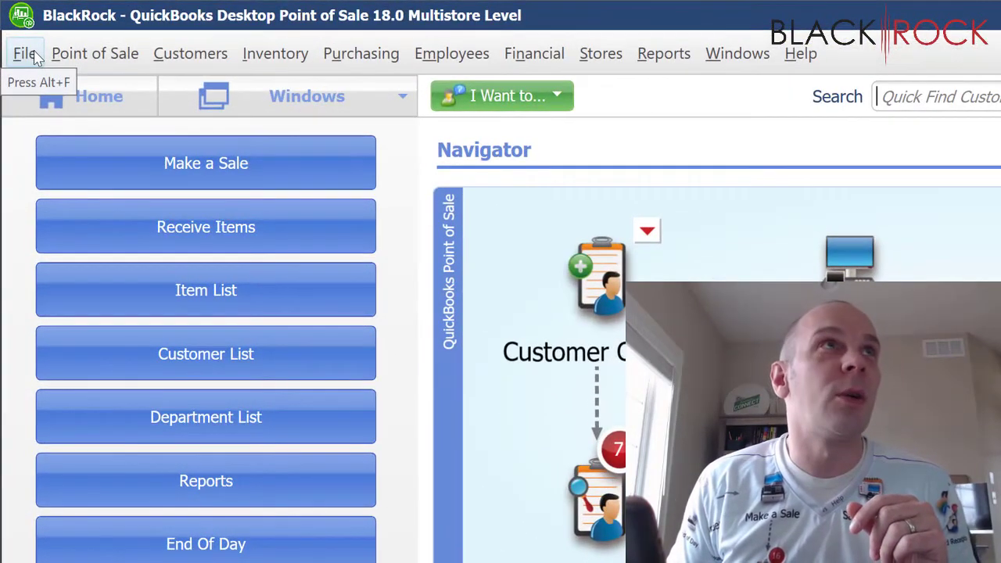
In the Setup Interview's payment settings, turn off accepting credit and debit cards and finish the setup.
left_click(31, 54)
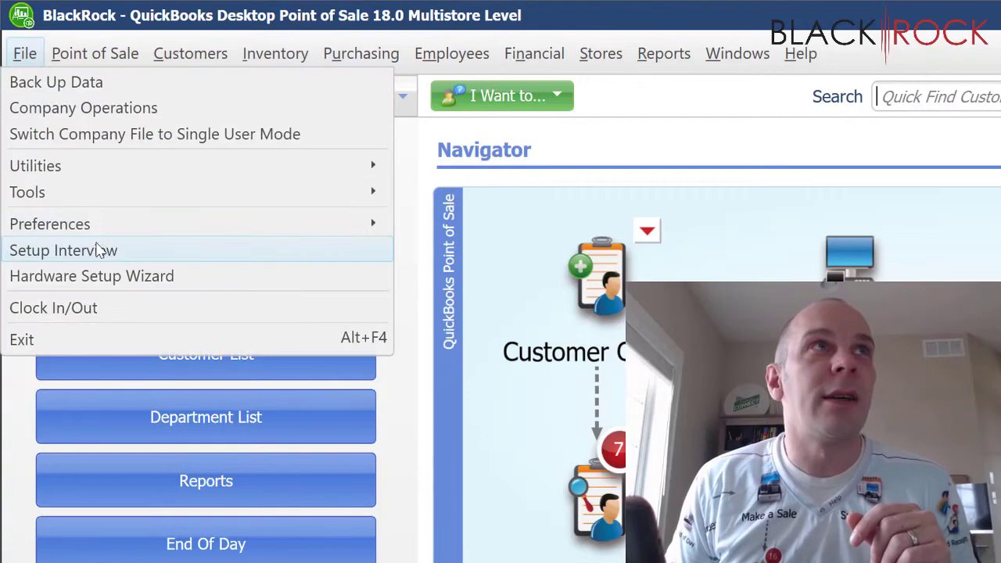
left_click(97, 250)
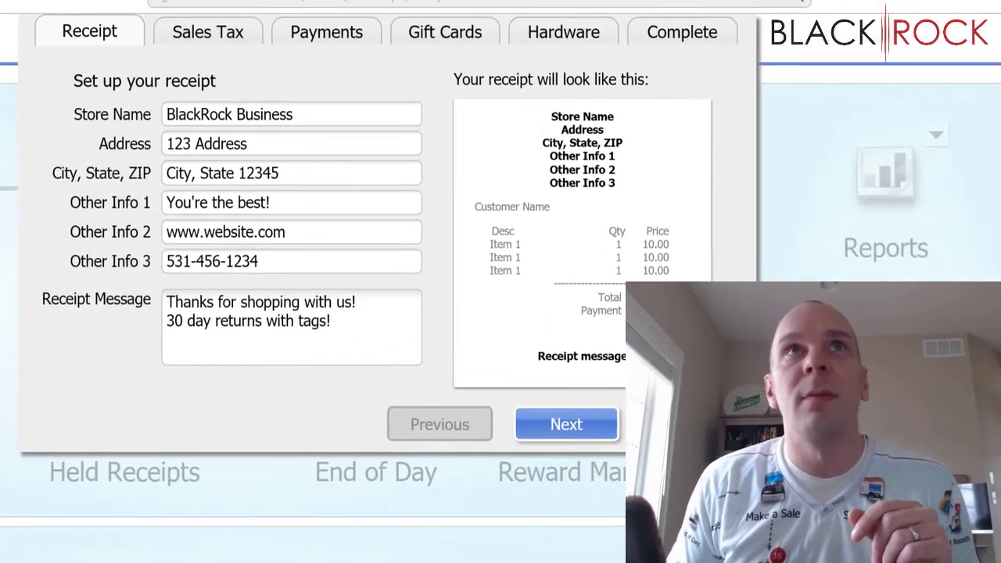
left_click(292, 32)
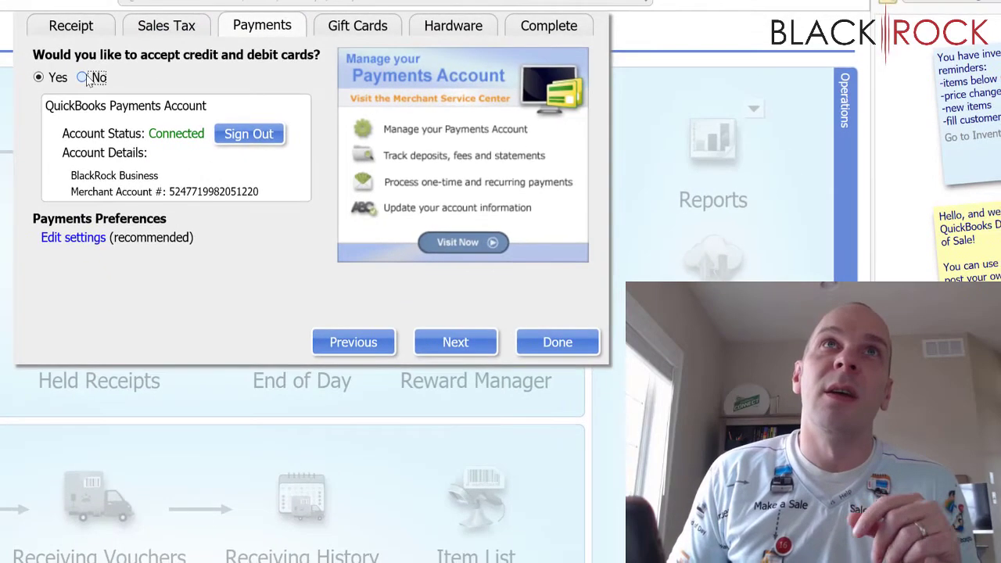
left_click(102, 95)
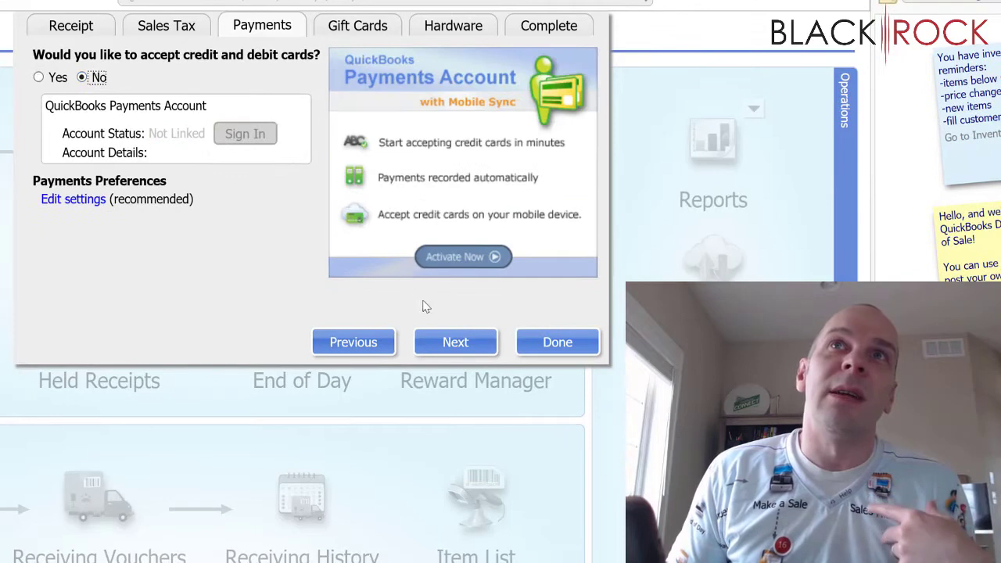
left_click(479, 350)
left_click(536, 342)
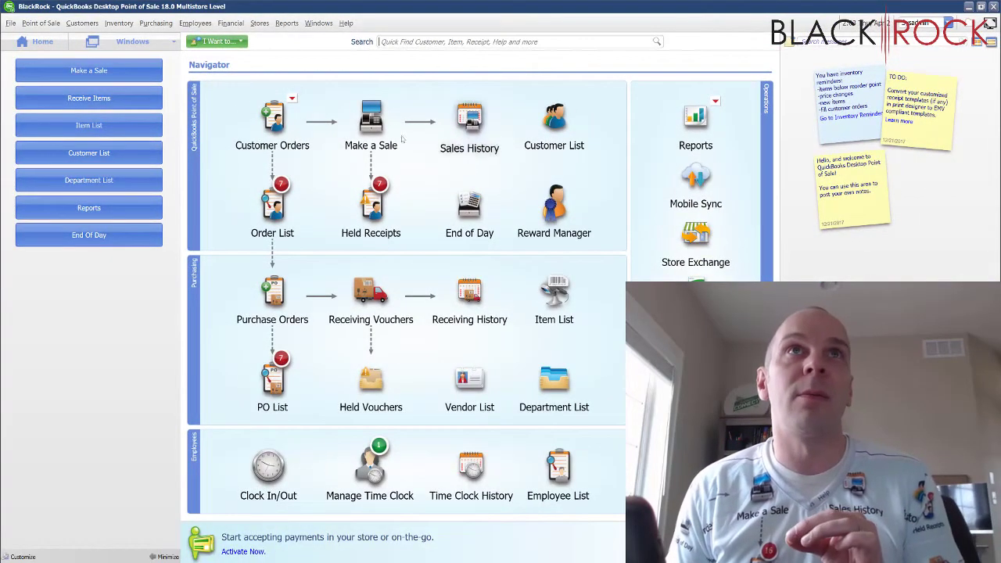
Start a new sales receipt and add the items Big Dumb Boots and Charm Necklace.
left_click(365, 121)
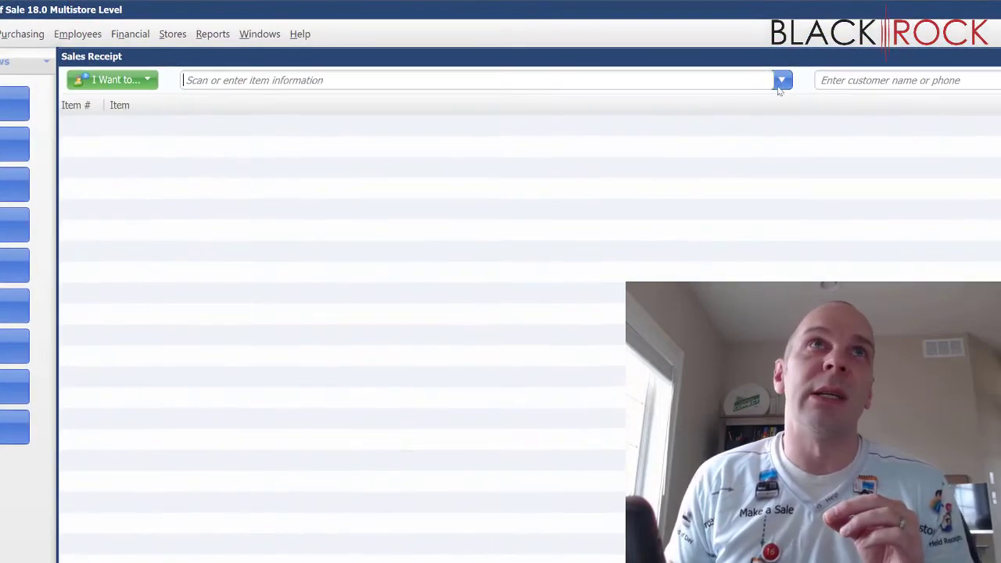
left_click(734, 70)
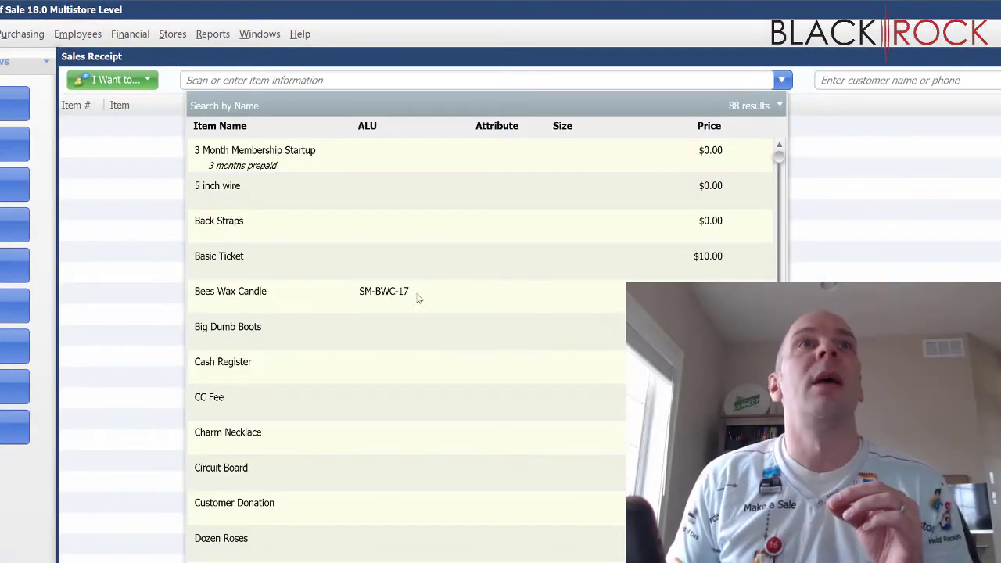
left_click(342, 335)
left_click(782, 79)
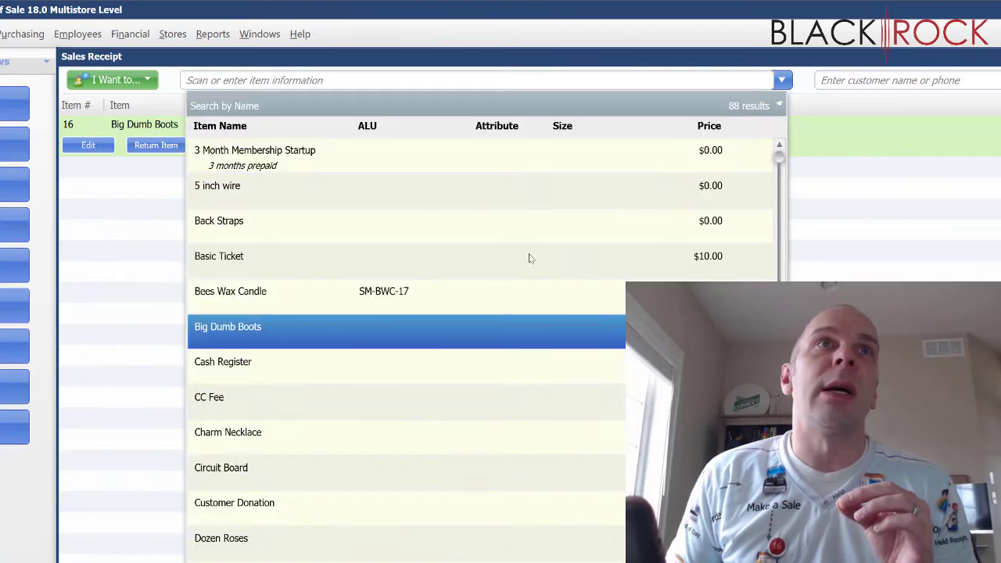
left_click(248, 443)
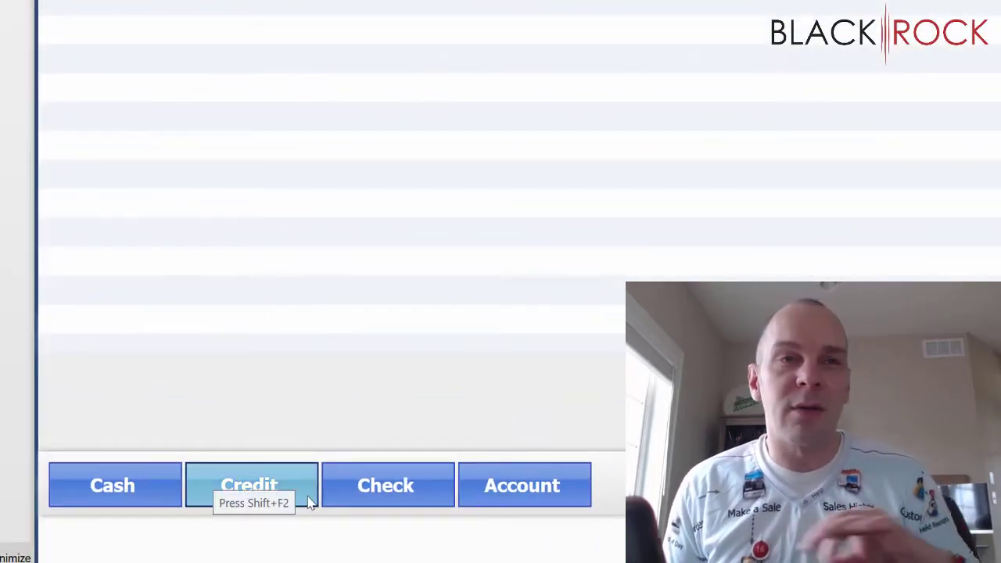
Begin a credit card charge for the full sale amount, choosing Visa as the card type.
left_click(311, 501)
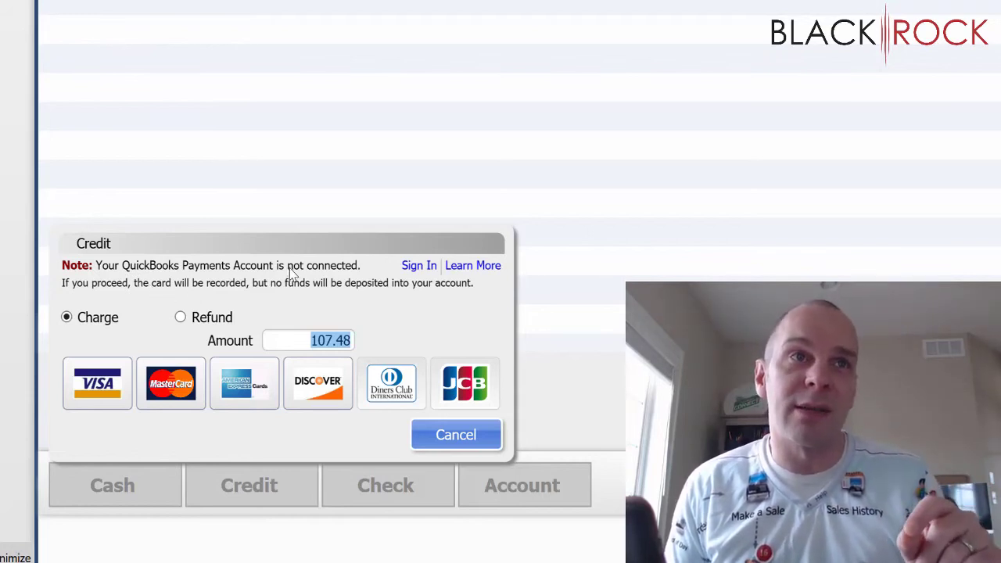
left_click(125, 382)
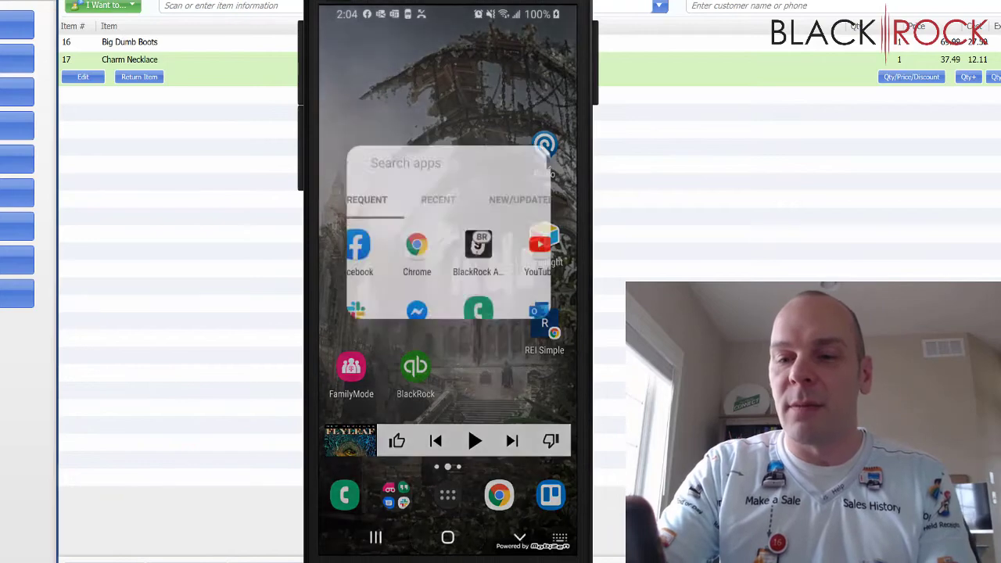
Switch to the phone, search the apps for "gop", open GoPayment and start a new sale.
type("gop")
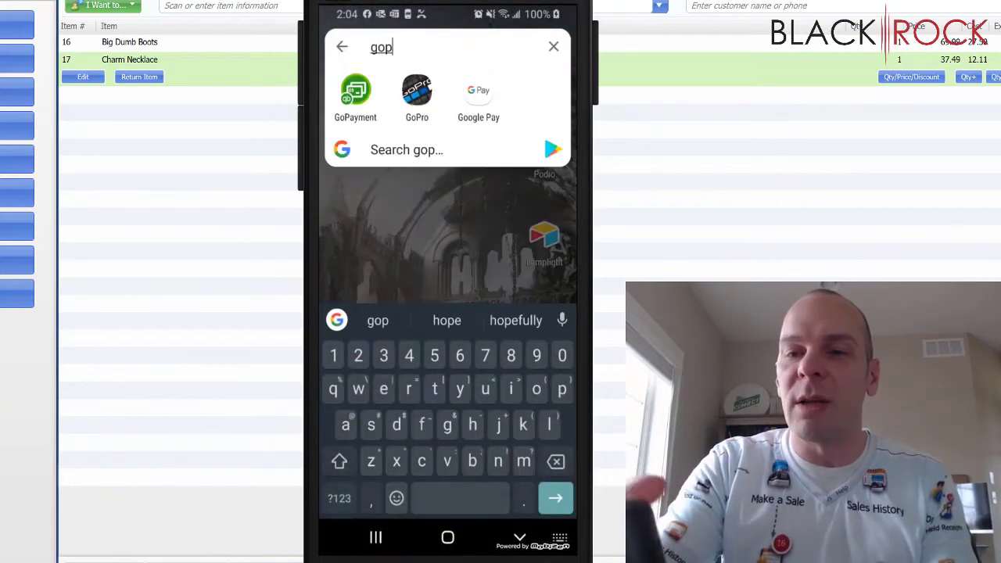
left_click(355, 91)
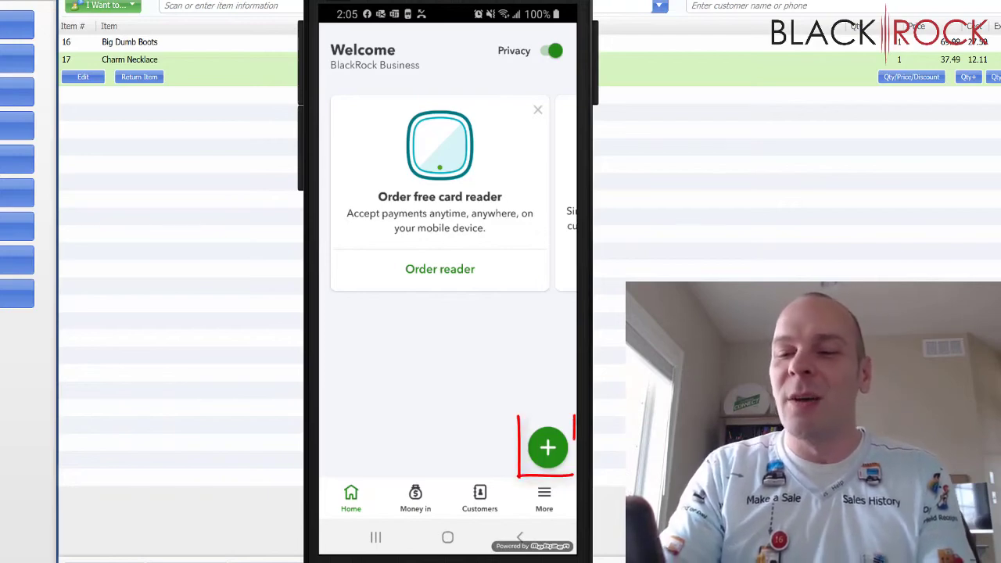
left_click(547, 447)
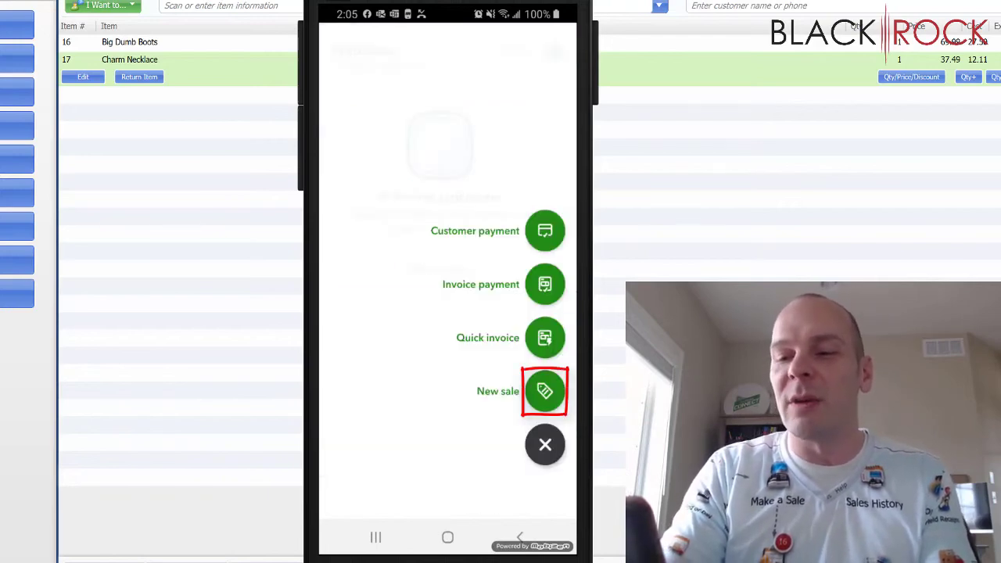
left_click(545, 391)
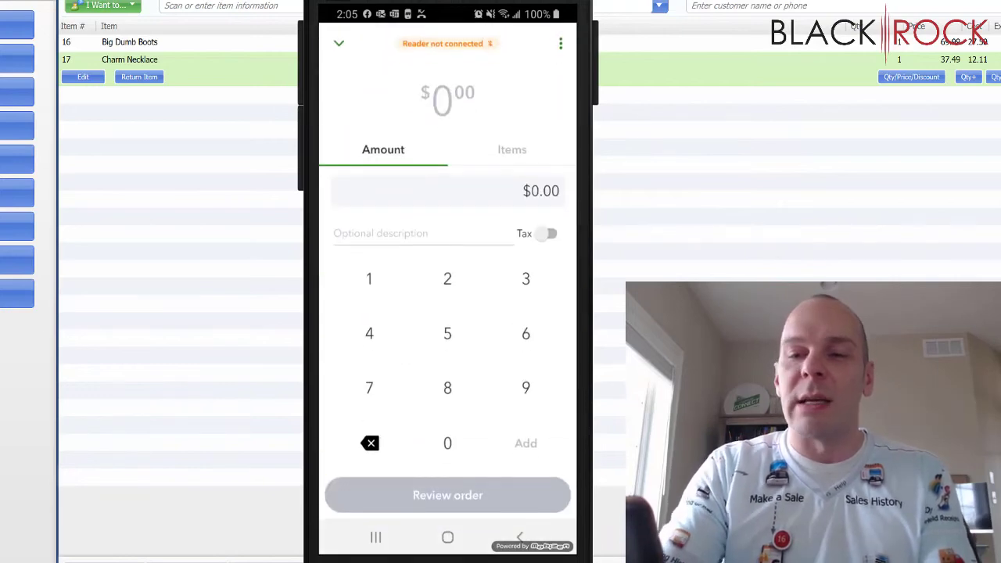
Enter $107.48 as the custom sale amount and proceed to the order review.
left_click(370, 278)
left_click(447, 442)
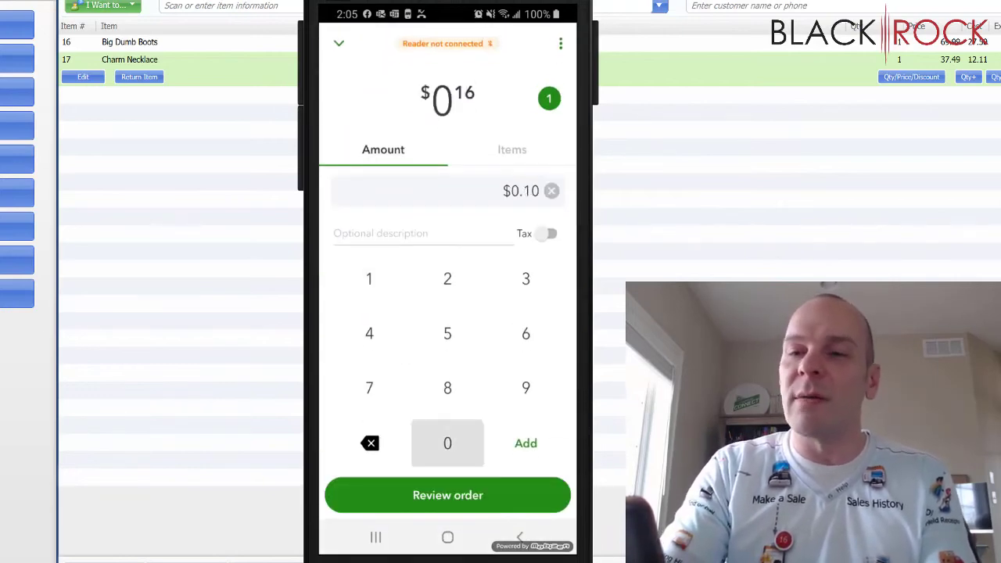
left_click(369, 388)
left_click(370, 333)
left_click(447, 388)
mouse_move(328, 463)
left_mouse_down()
mouse_move(560, 535)
mouse_move(327, 465)
left_mouse_up()
left_click(447, 495)
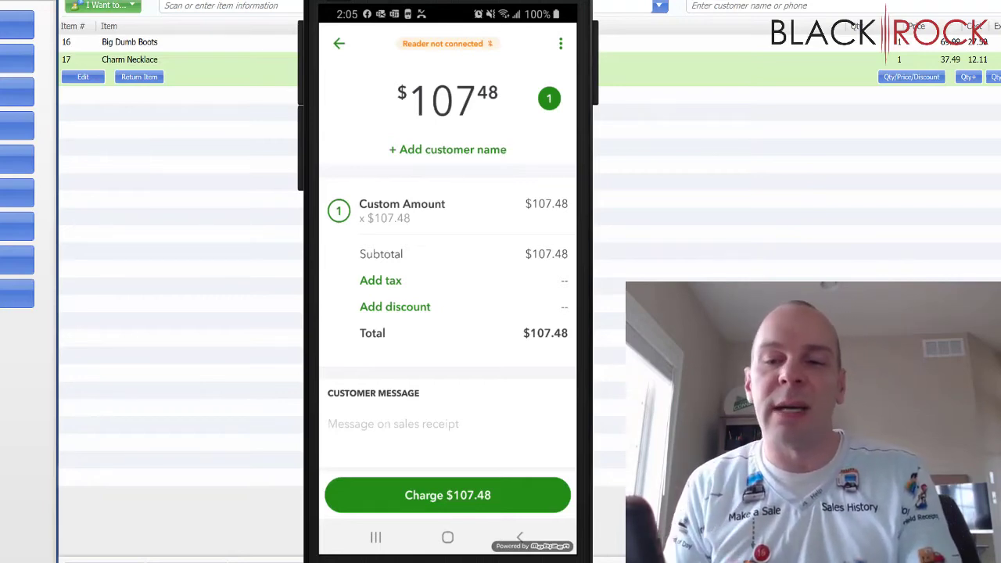
Start charging the $107.48 order with the card reader and back out of the card prompt.
mouse_move(323, 463)
left_mouse_down()
mouse_move(560, 535)
mouse_move(571, 463)
mouse_move(579, 469)
left_mouse_up()
key("Escape")
left_click(448, 495)
mouse_move(326, 431)
left_mouse_down()
mouse_move(392, 507)
mouse_move(326, 432)
left_mouse_up()
key("Escape")
left_click(360, 469)
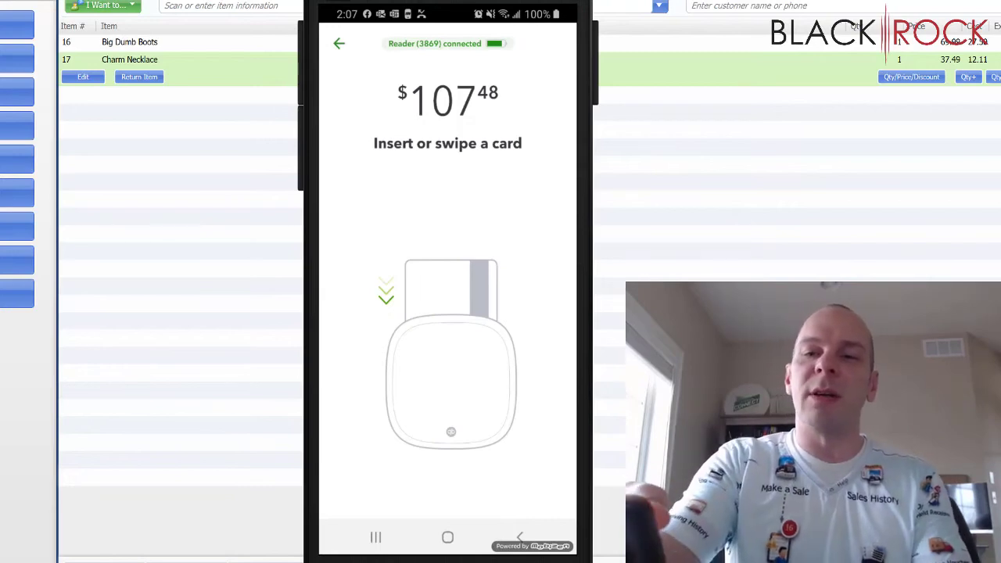
left_click(339, 43)
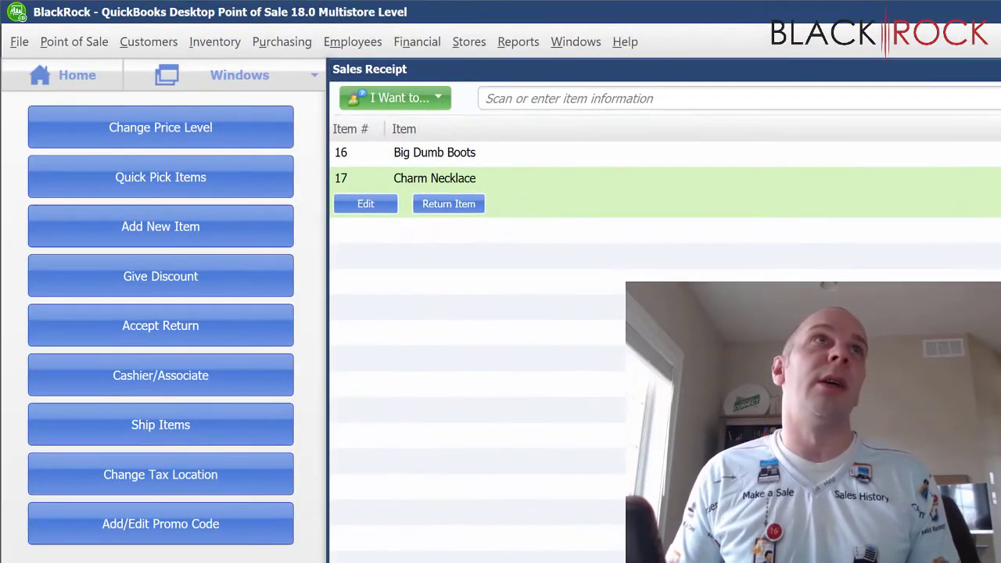
Switch back to QuickBooks Point of Sale and open the payment settings in the Setup Interview.
left_click(19, 42)
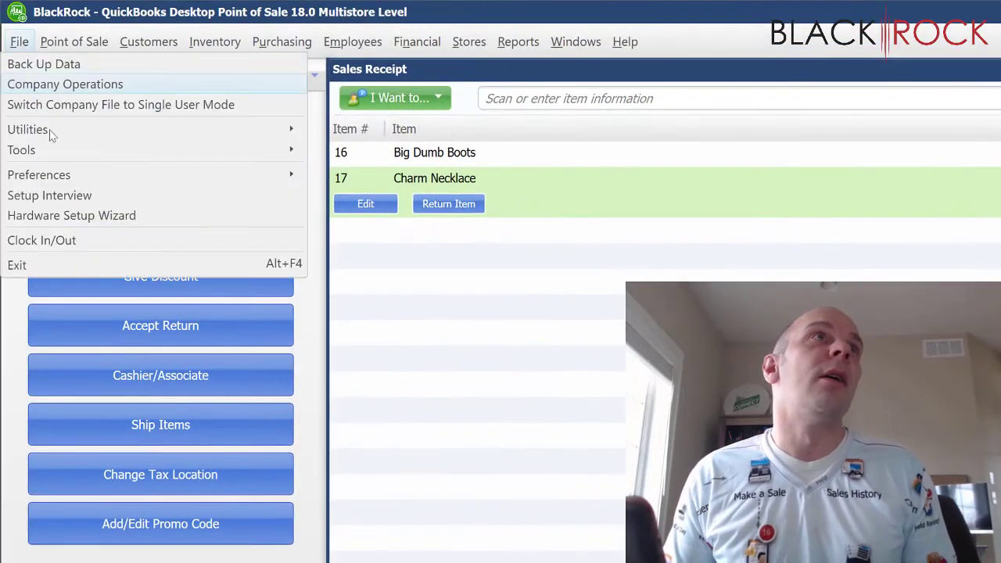
left_click(81, 196)
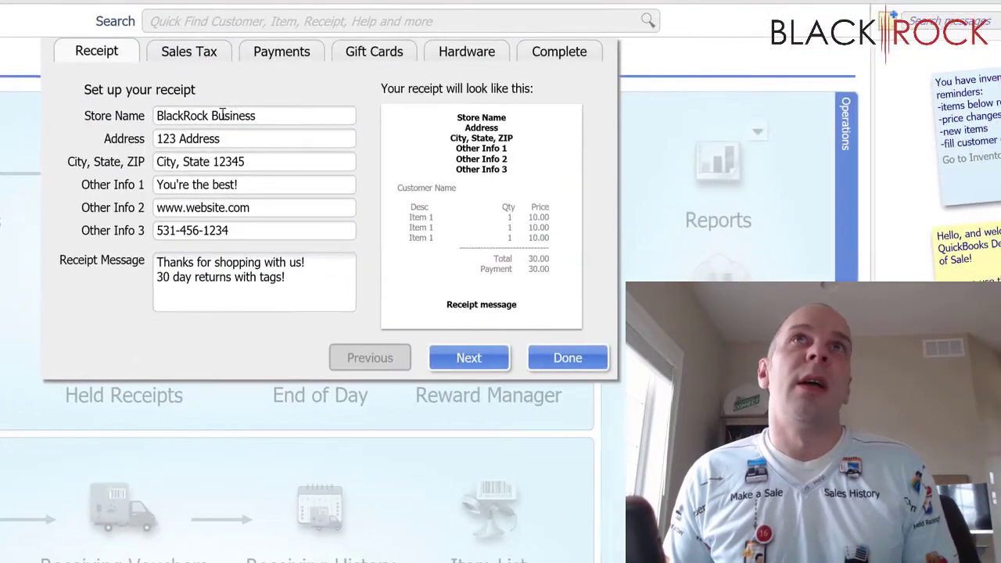
left_click(284, 52)
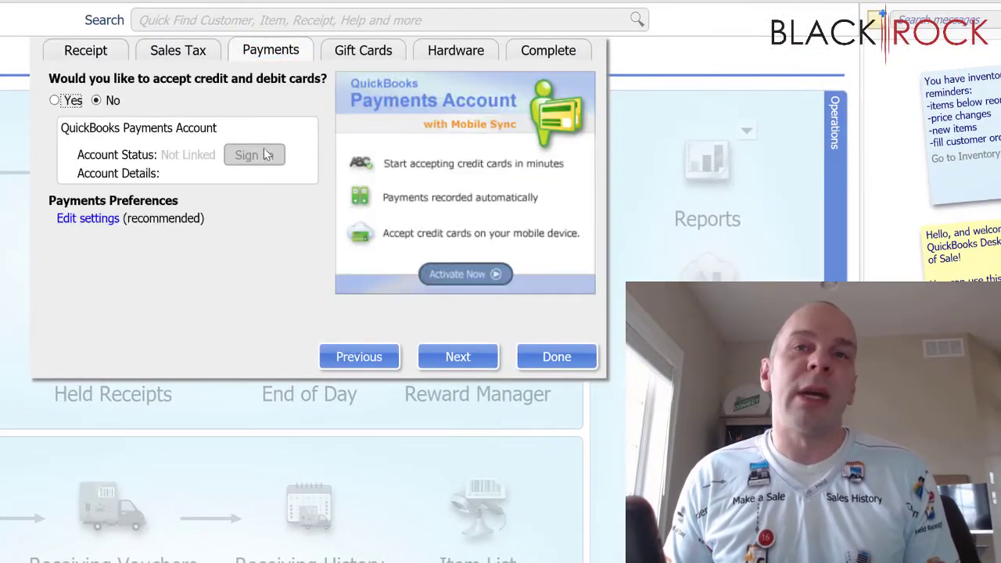